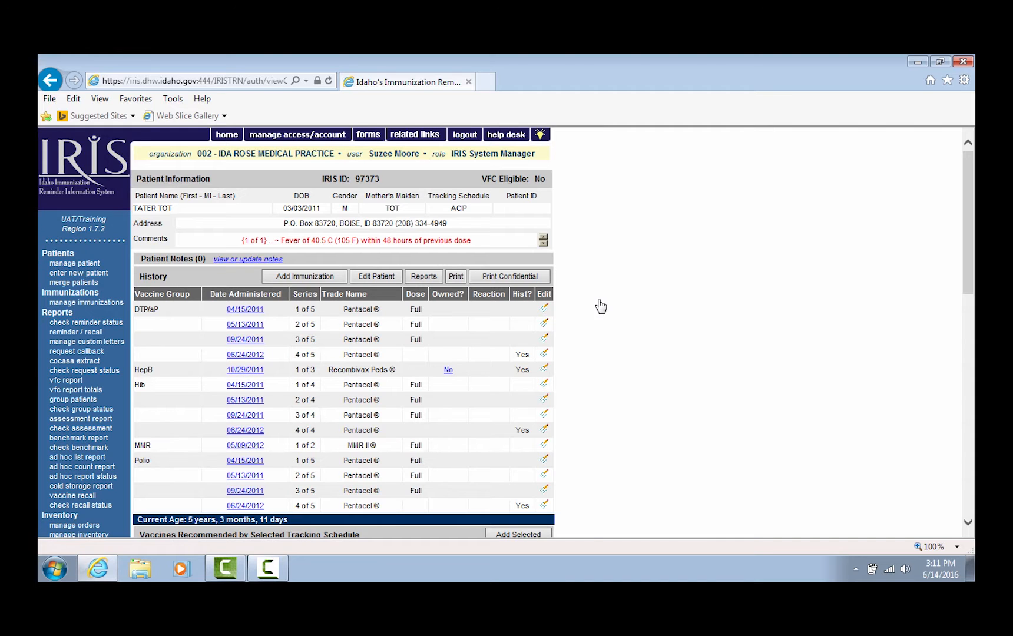
# Review the patient's immunization history and the vaccines recommended by the selected tracking schedule
pyautogui.moveTo(968, 234); pyautogui.dragTo(973, 357)
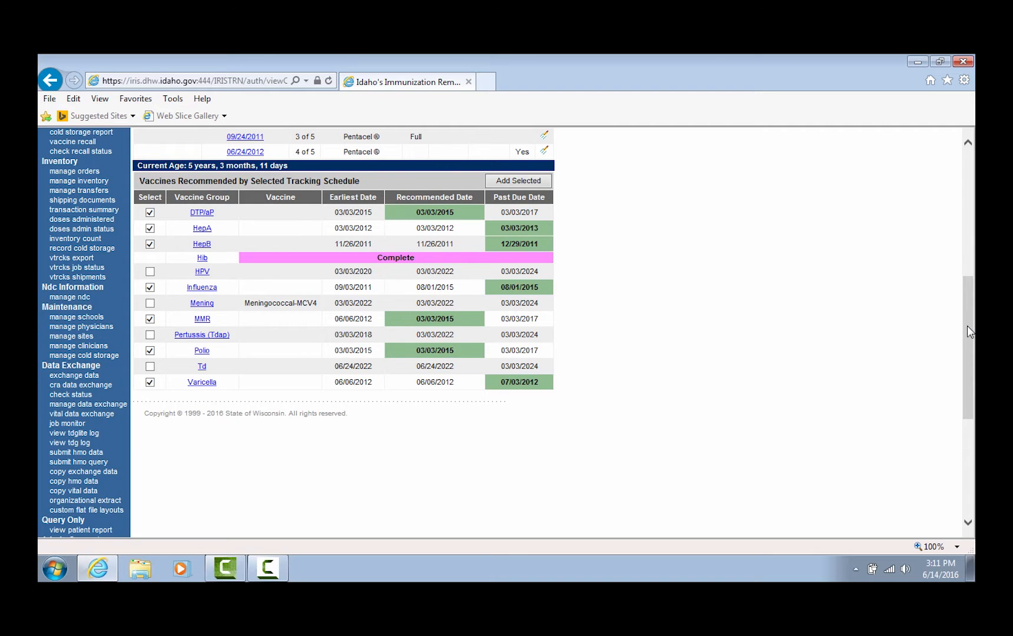
pyautogui.moveTo(967, 326); pyautogui.dragTo(964, 198)
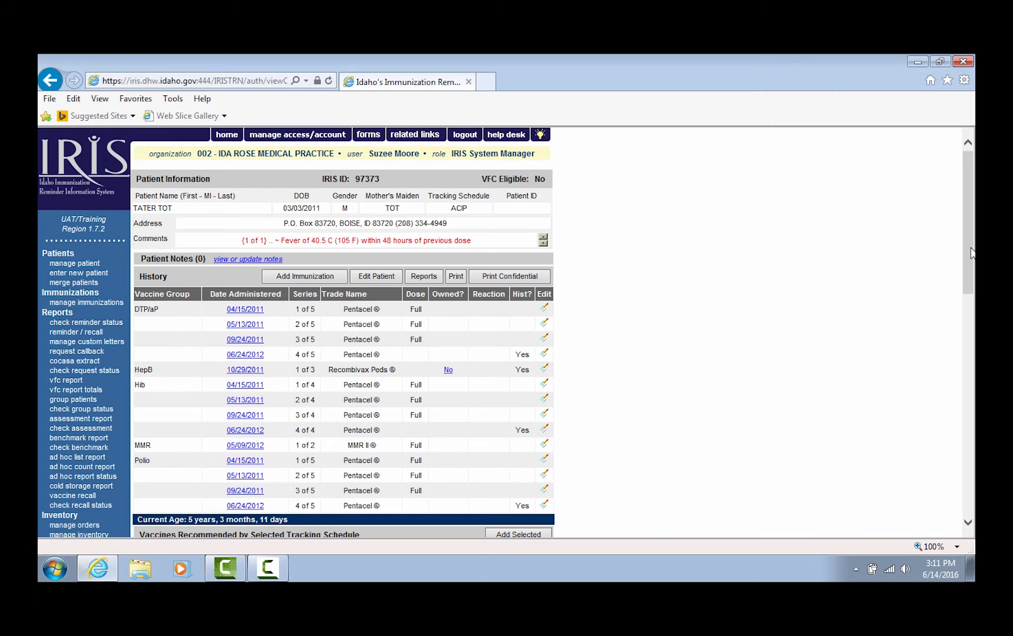
pyautogui.moveTo(972, 253); pyautogui.dragTo(973, 385)
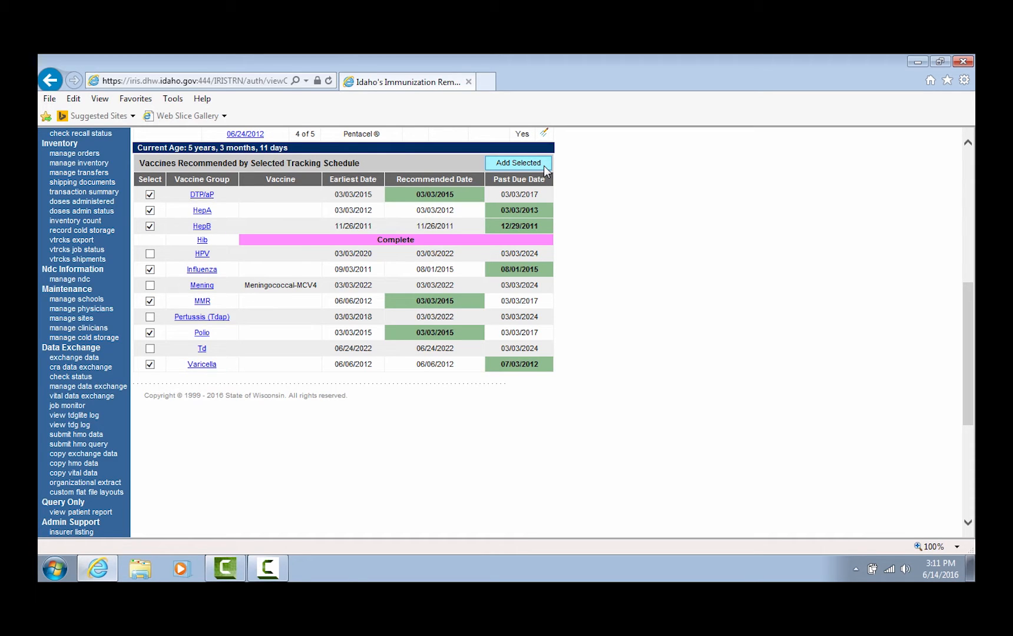
pyautogui.click(150, 211)
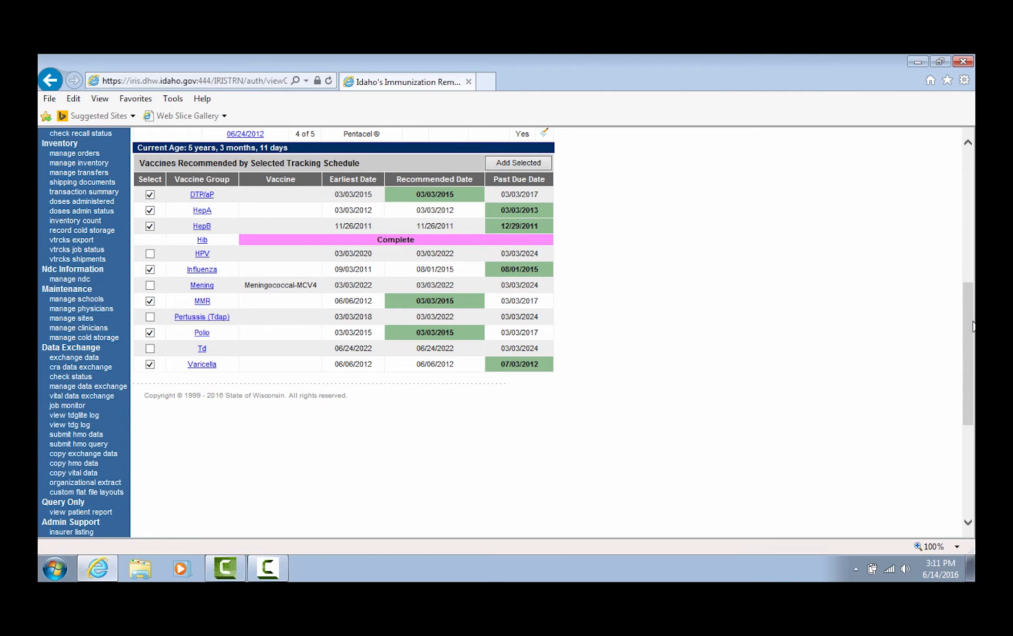
pyautogui.moveTo(972, 327); pyautogui.dragTo(967, 186)
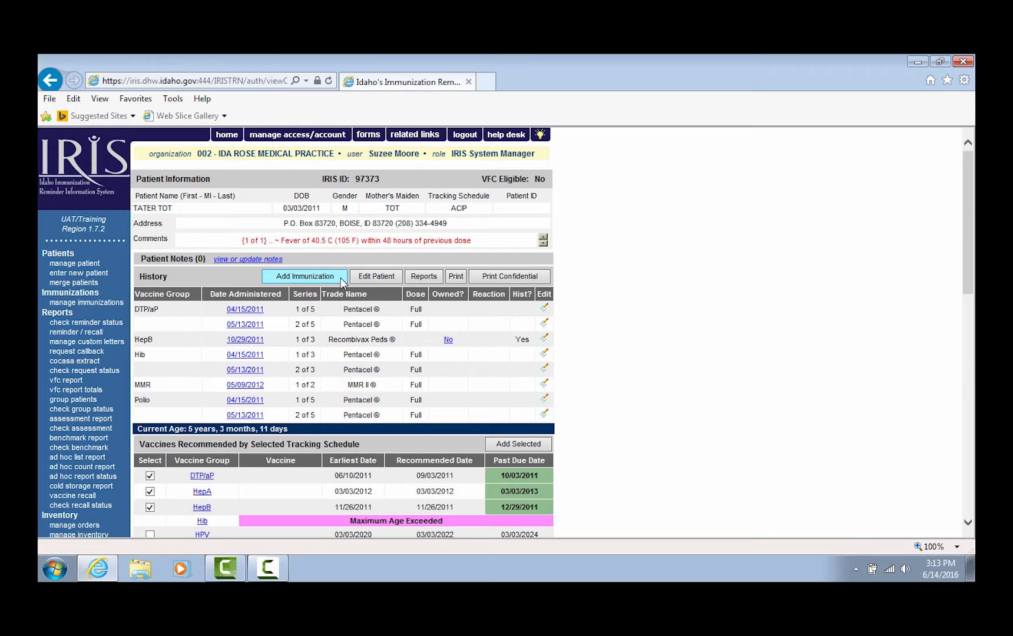
# Start adding an immunization for the patient with DTP/aP selected from the IRIS inventory of 002 - IDA ROSE MEDICAL PRACTICE
pyautogui.click(341, 278)
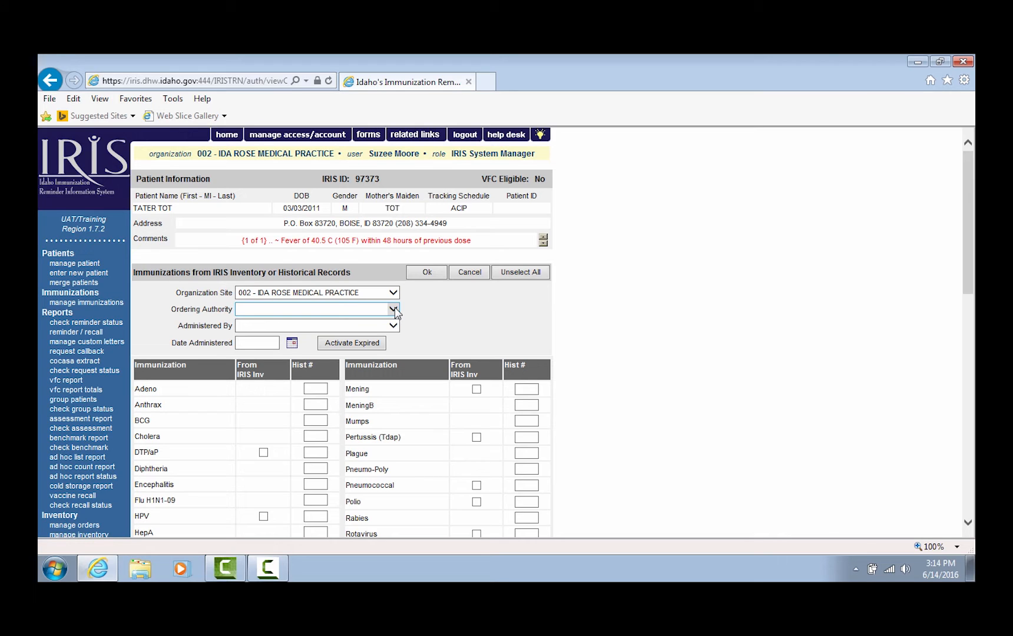
pyautogui.click(394, 309)
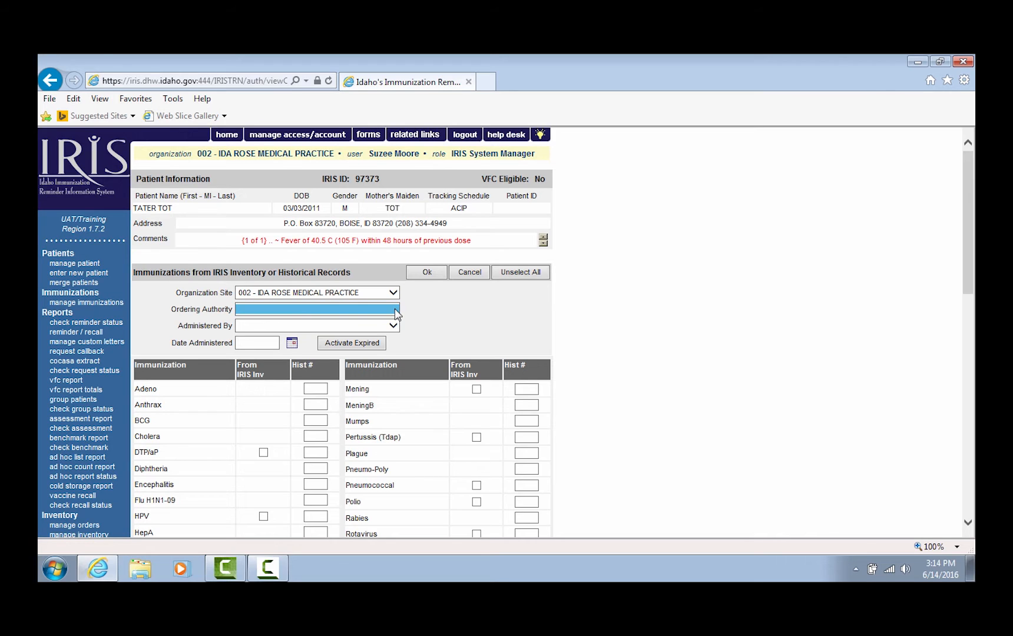
pyautogui.click(394, 325)
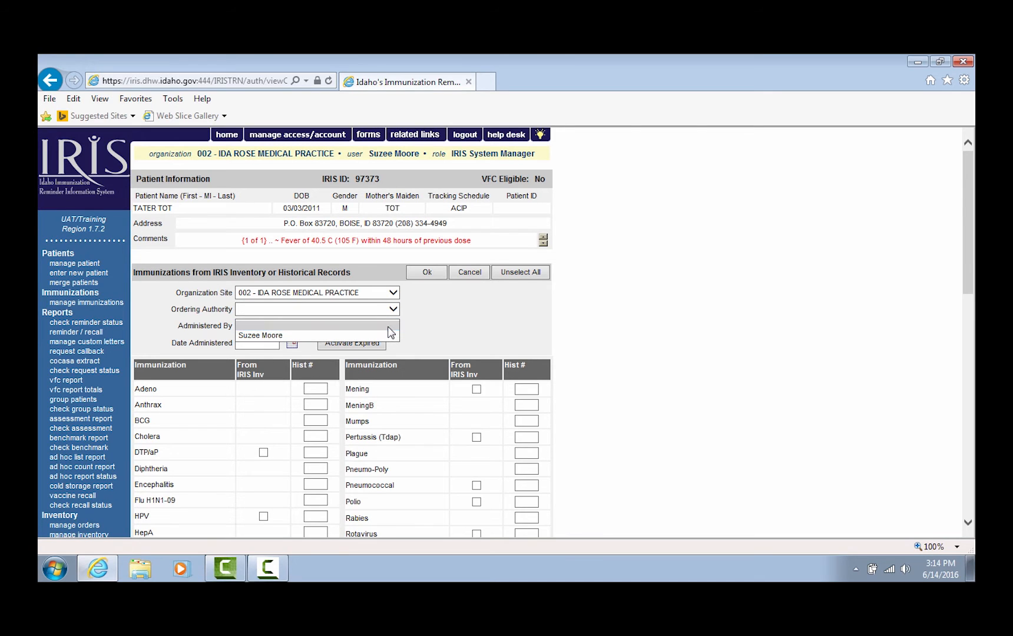
pyautogui.click(389, 328)
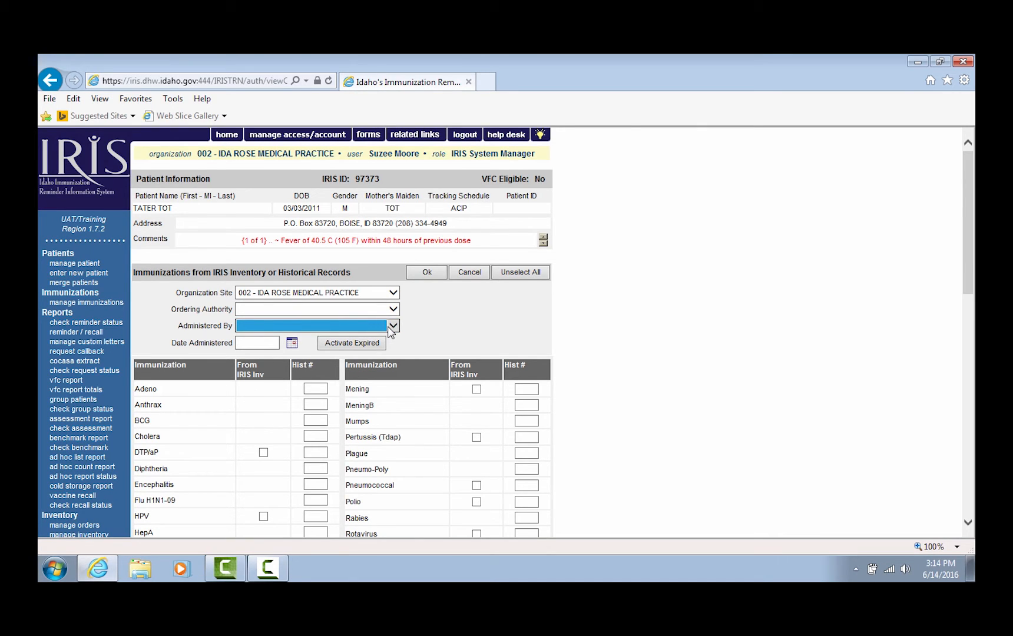
pyautogui.moveTo(971, 262); pyautogui.dragTo(970, 306)
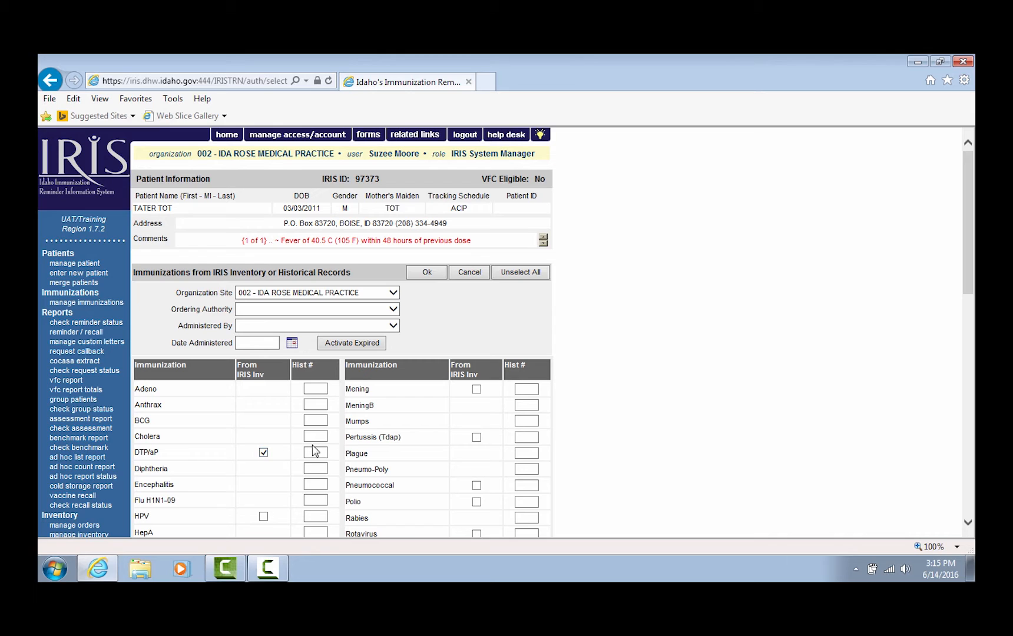
pyautogui.click(441, 276)
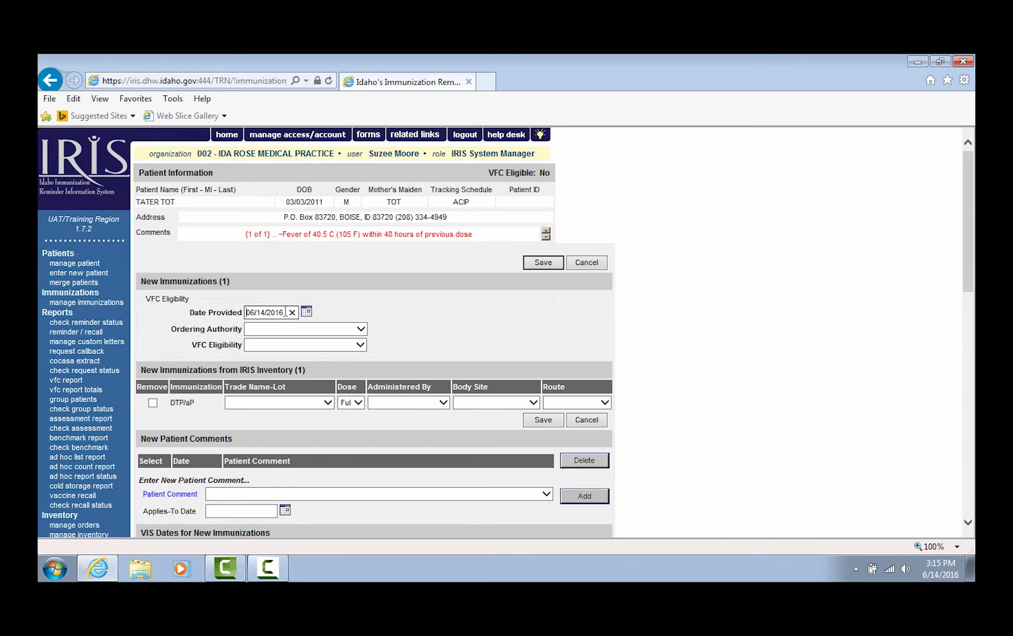
# Set the new immunization's date provided to 09/24/2011 and confirm September 2011 in the date picker
pyautogui.moveTo(286, 312); pyautogui.dragTo(197, 317)
pyautogui.press('Delete')
pyautogui.write('09/24/2011')
pyautogui.click(307, 316)
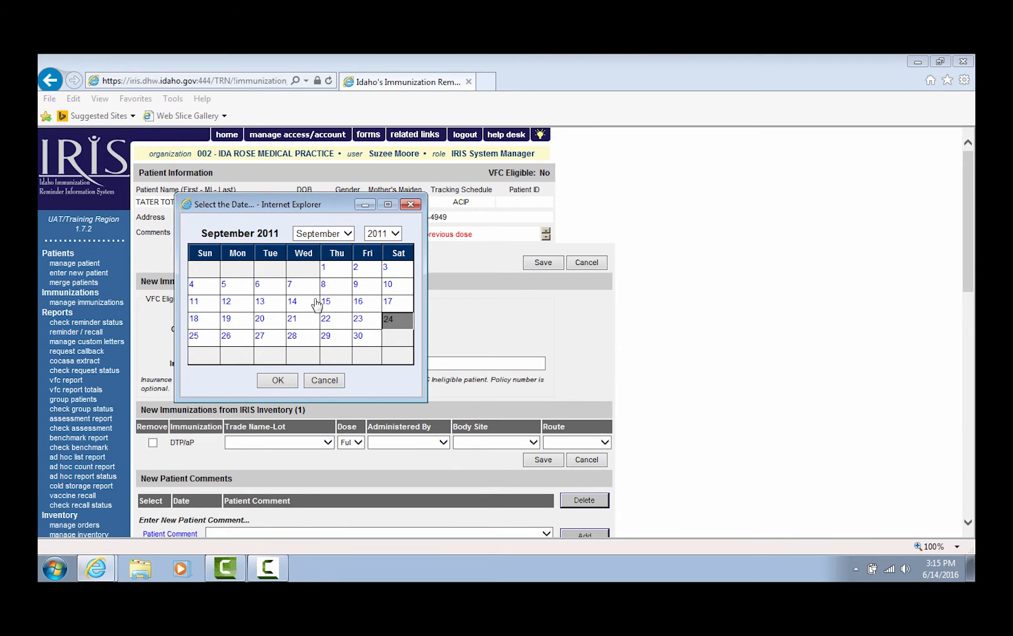
pyautogui.click(348, 233)
pyautogui.click(349, 233)
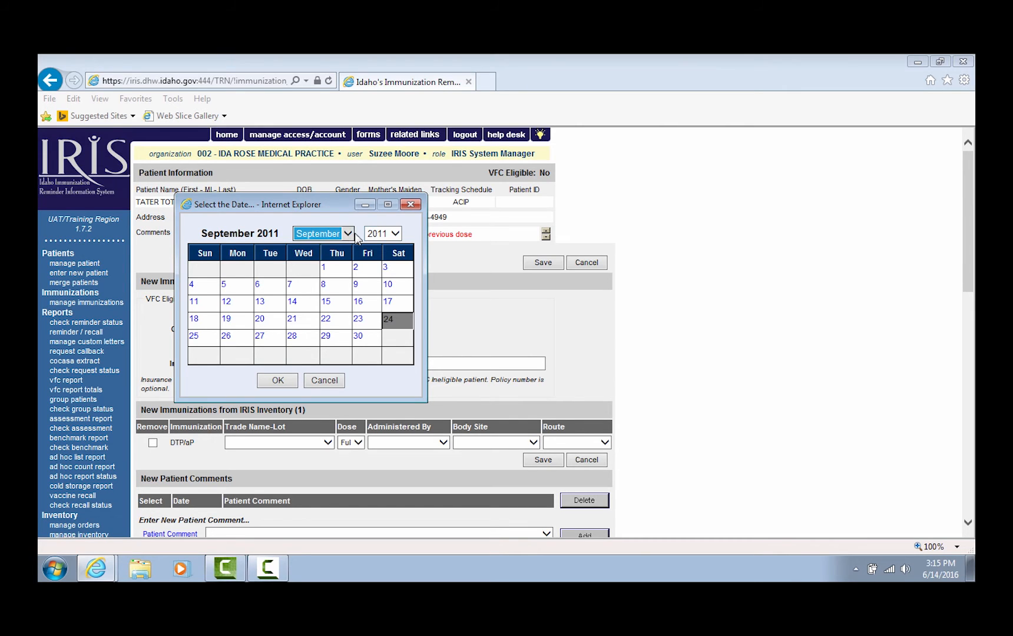
pyautogui.click(395, 233)
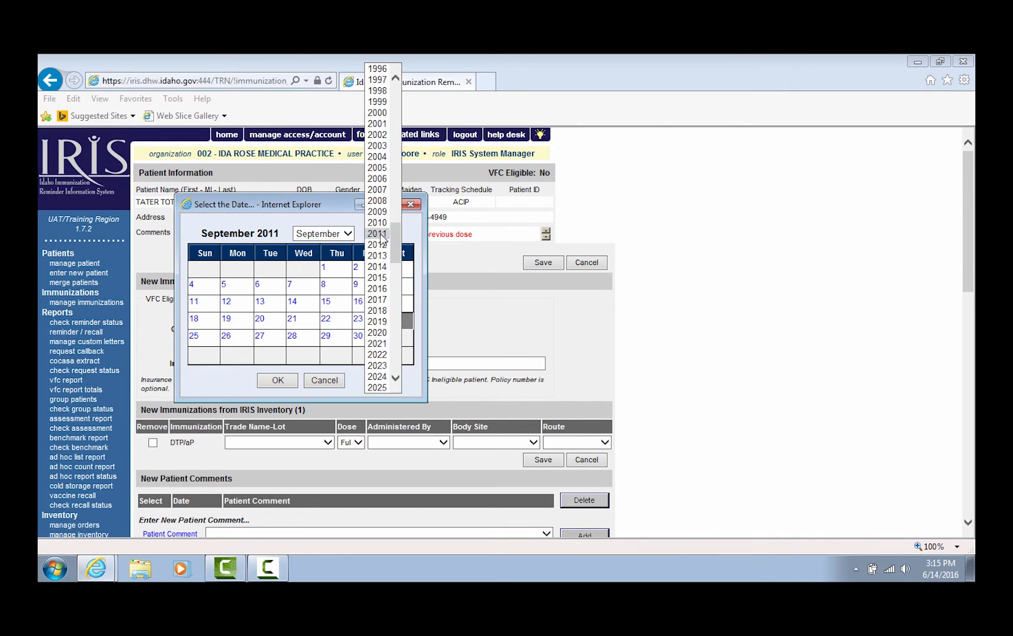
pyautogui.click(379, 233)
pyautogui.click(279, 380)
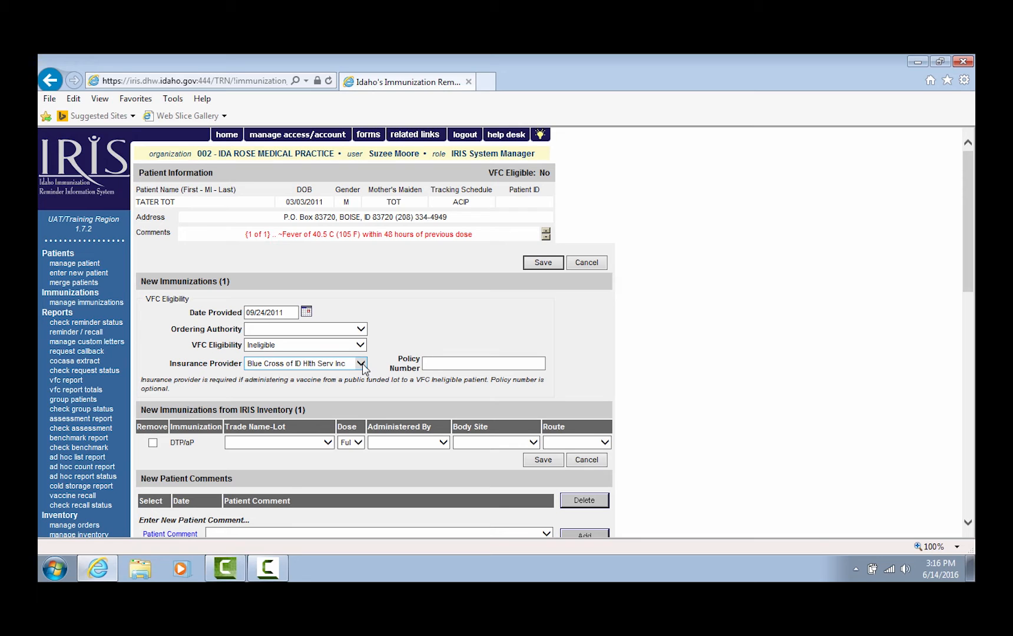
# Choose Pentacel\C4061AA\public as the trade name and lot for the DTP/aP immunization
pyautogui.click(436, 367)
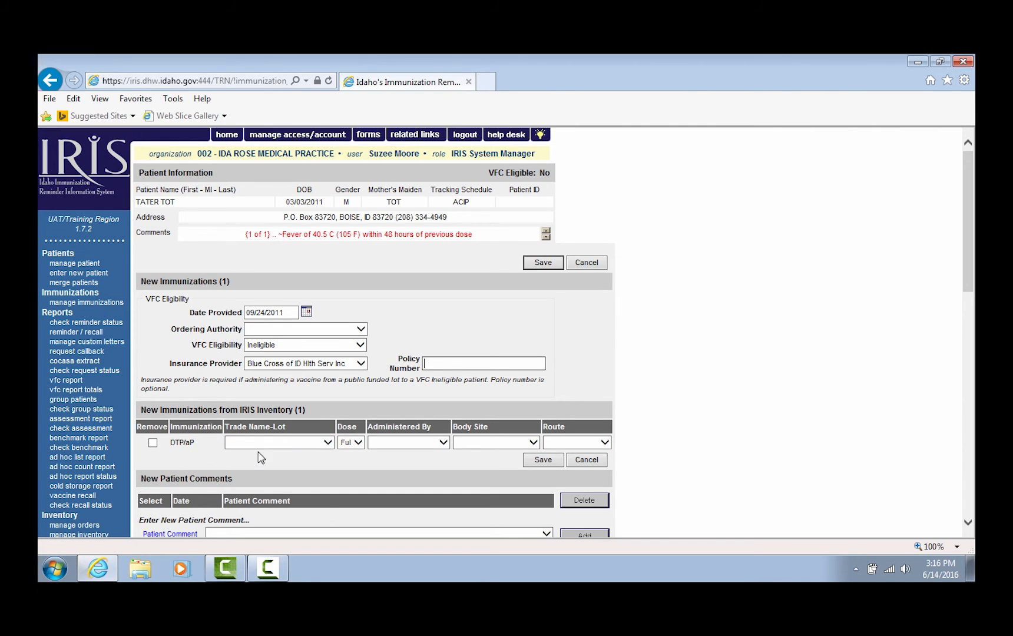
pyautogui.click(330, 442)
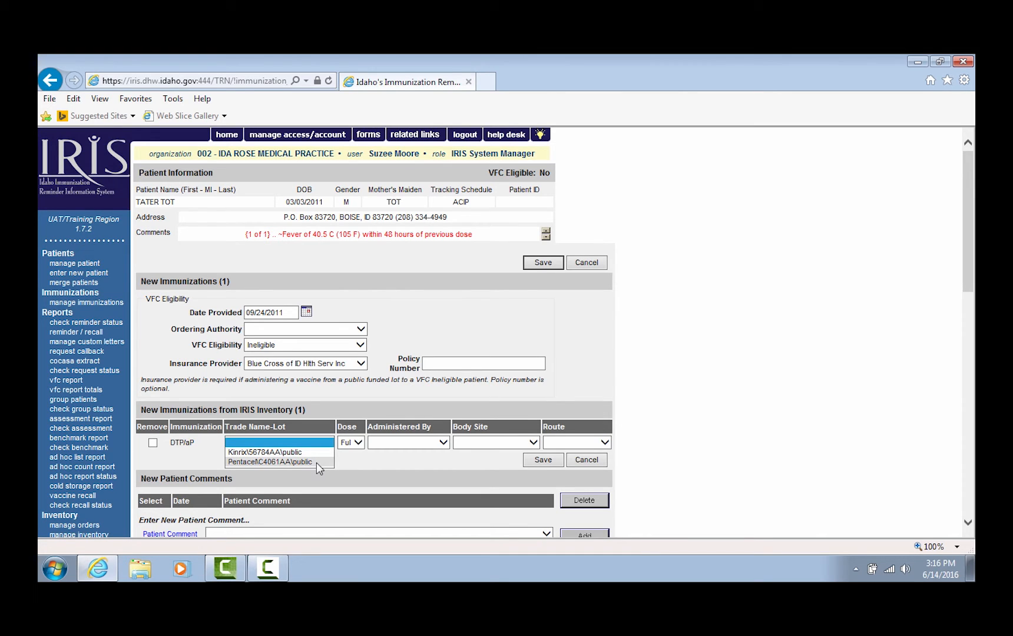
pyautogui.click(317, 461)
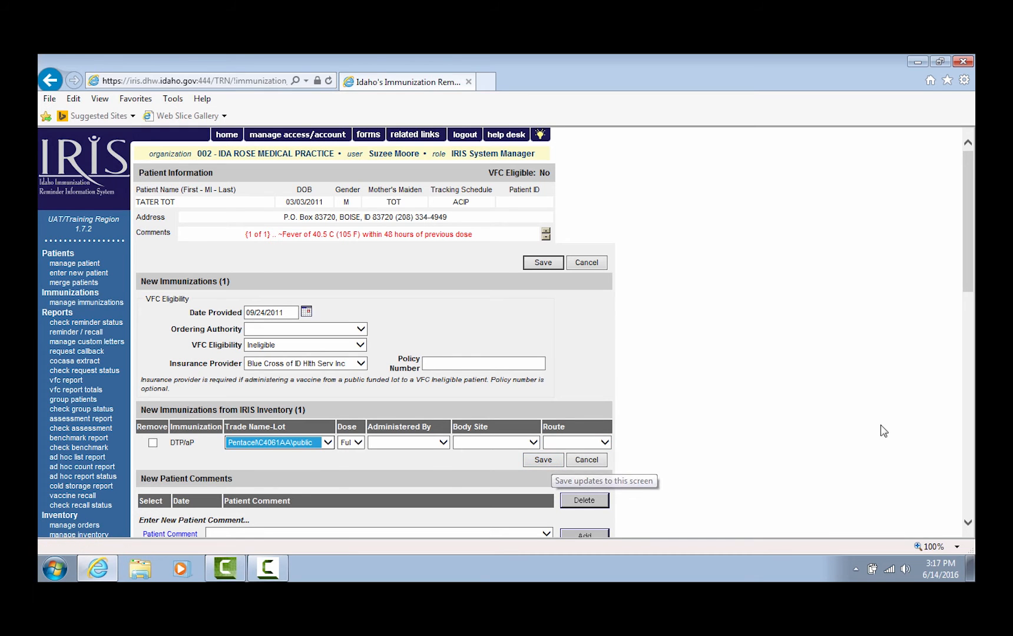
# Check the available patient comments and the VIS dates without adding a comment, and save the new DTP/aP immunization
pyautogui.moveTo(969, 291); pyautogui.dragTo(970, 384)
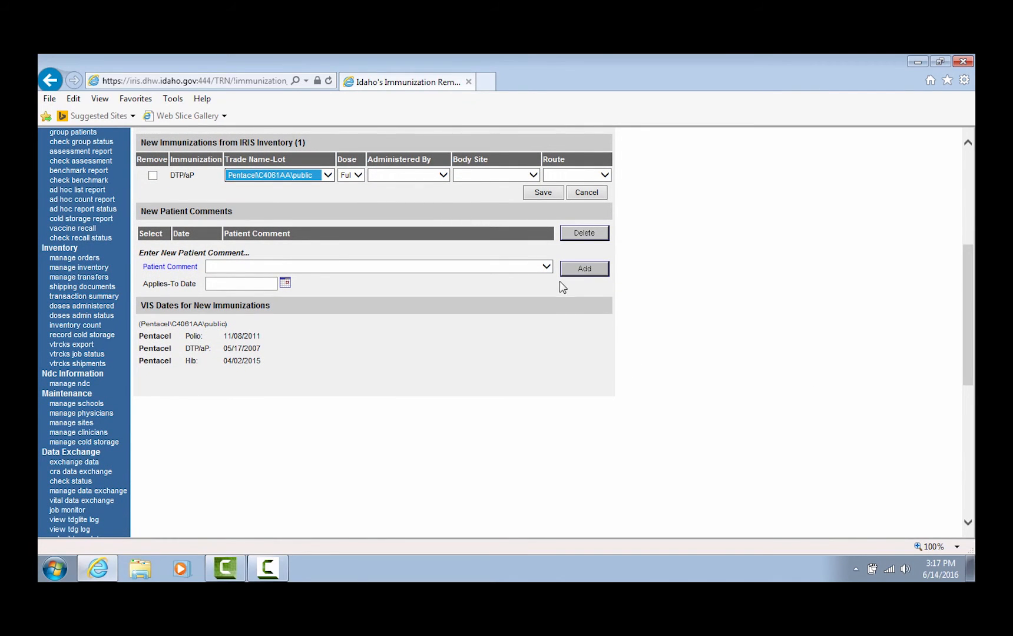
pyautogui.click(547, 268)
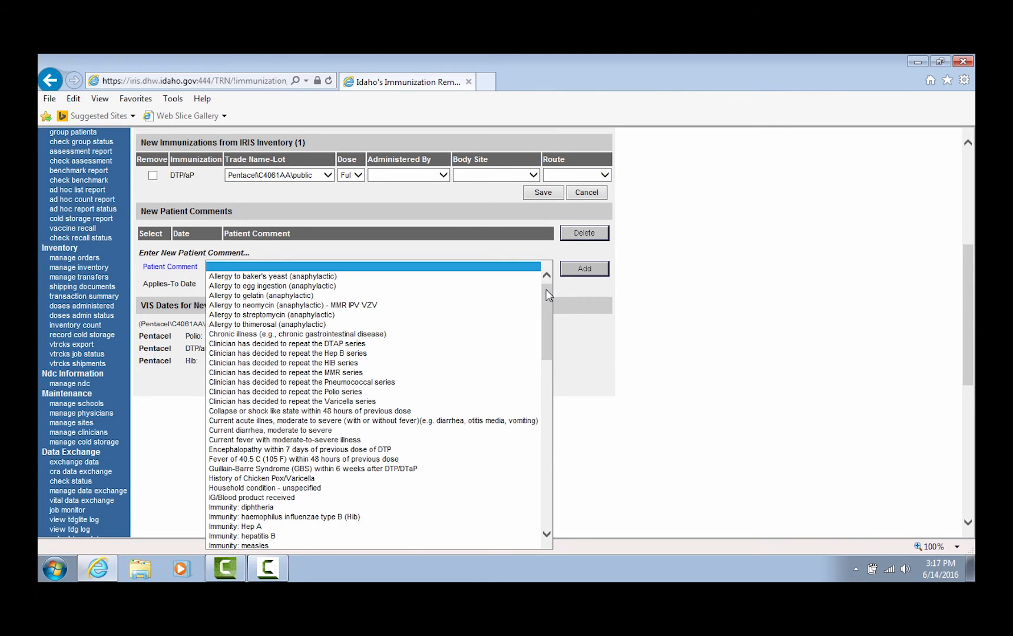
pyautogui.moveTo(545, 288)
pyautogui.mouseDown()
pyautogui.moveTo(551, 326)
pyautogui.moveTo(547, 278)
pyautogui.mouseUp()
pyautogui.click(530, 268)
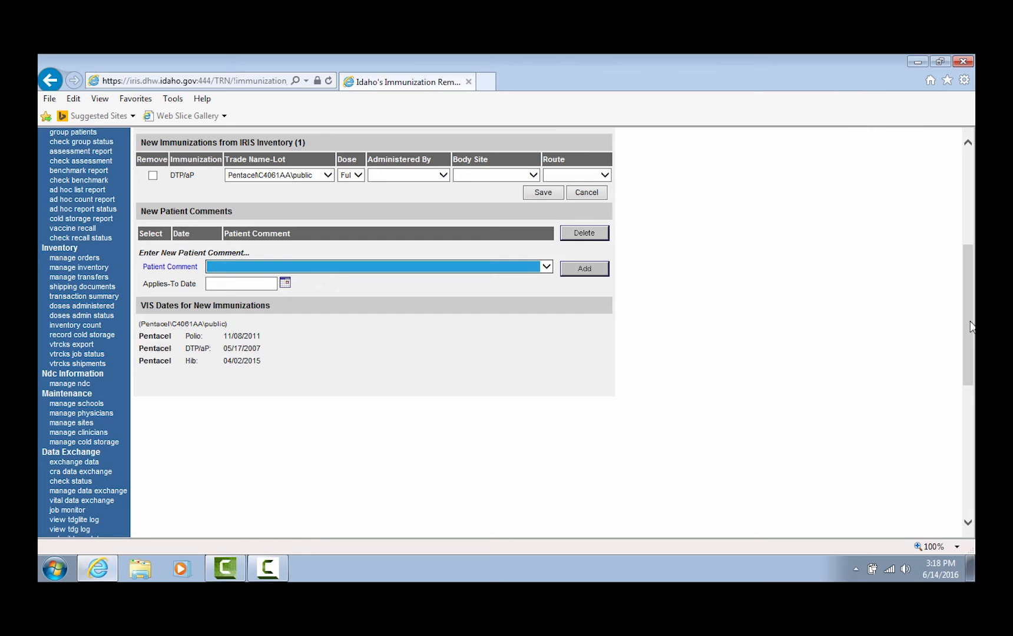
pyautogui.moveTo(971, 326); pyautogui.dragTo(973, 227)
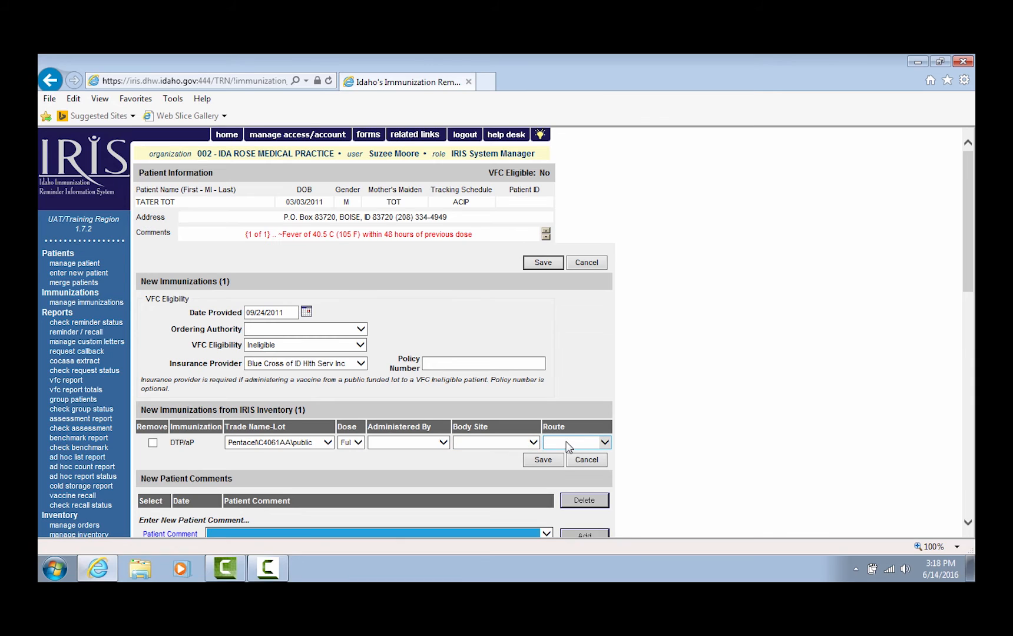
pyautogui.click(555, 265)
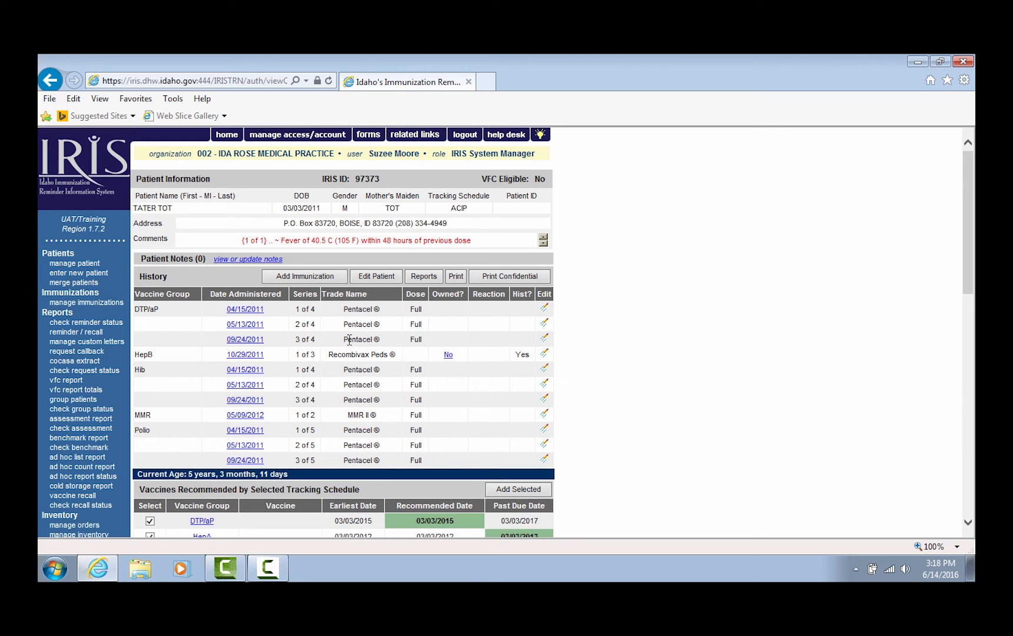
# Inspect the 09/24/2011 DTP/aP record's VFC eligibility and insurance provider fields, and leave the record without saving
pyautogui.click(544, 339)
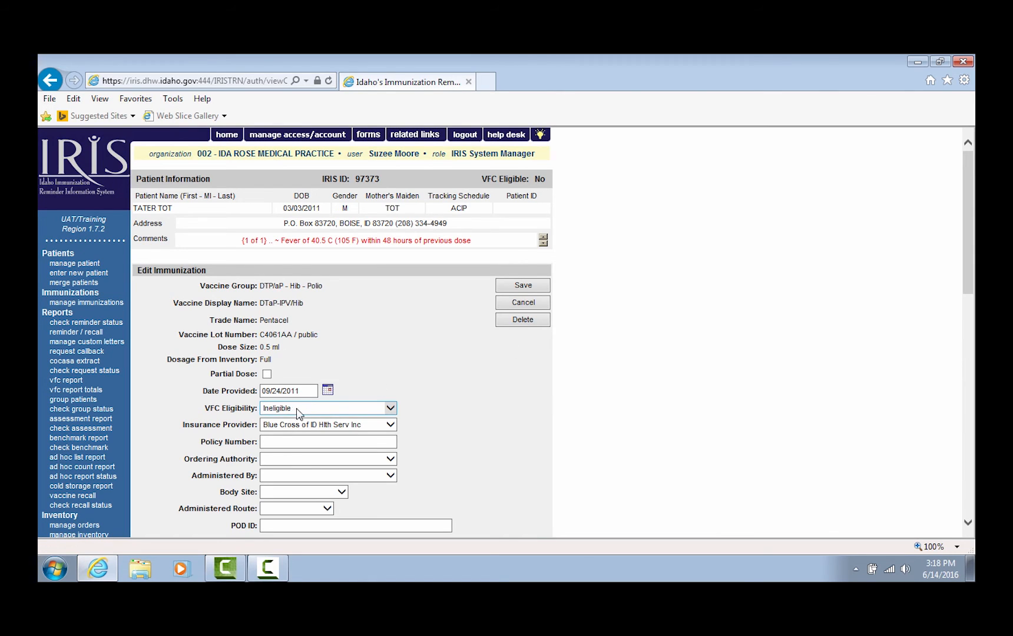
pyautogui.click(392, 409)
pyautogui.click(393, 408)
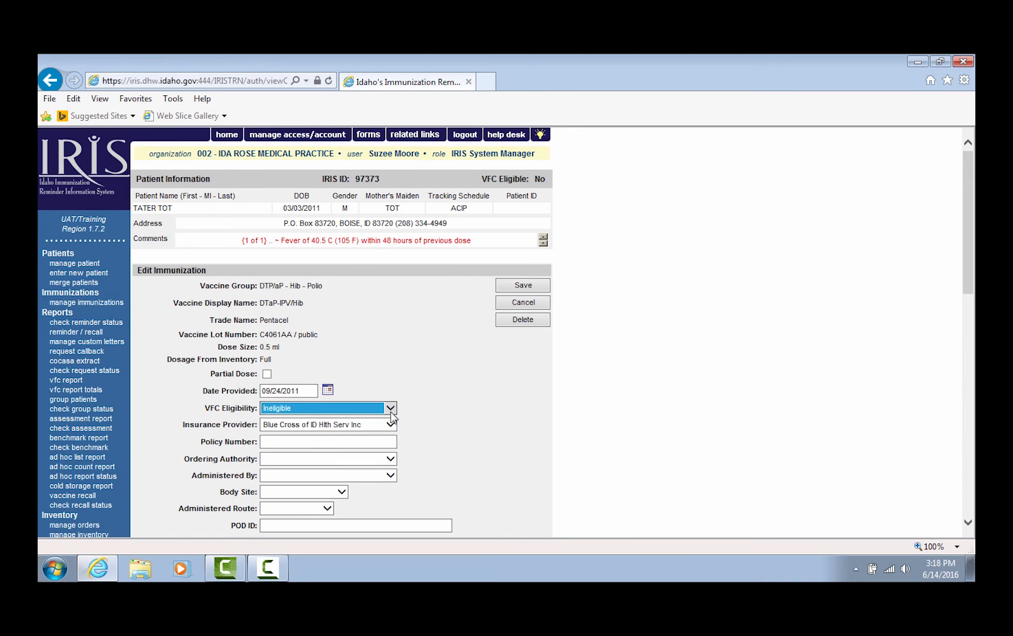
pyautogui.click(389, 424)
pyautogui.click(387, 426)
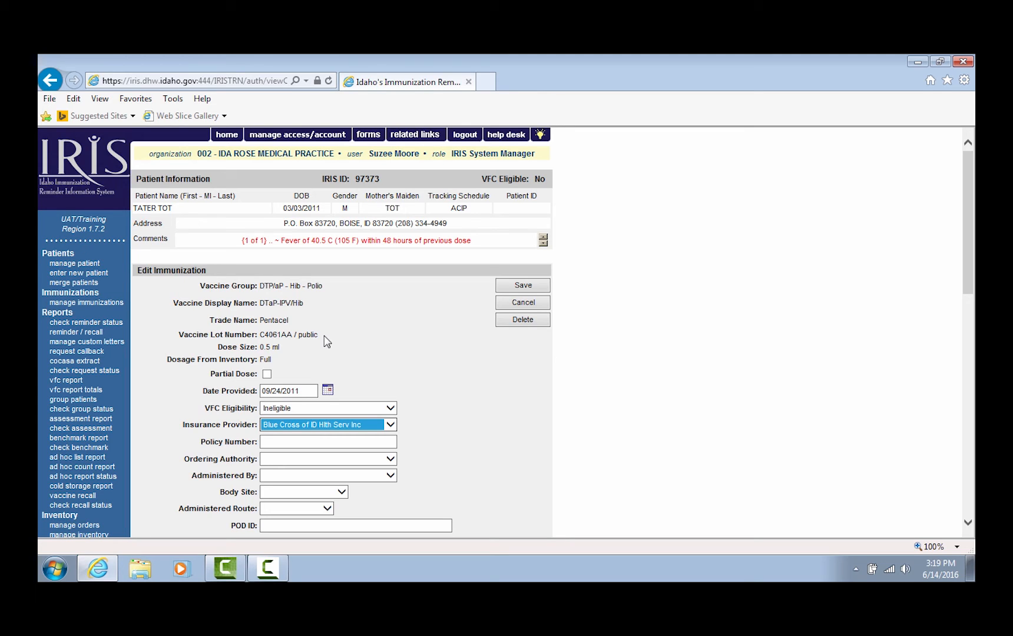
pyautogui.click(532, 305)
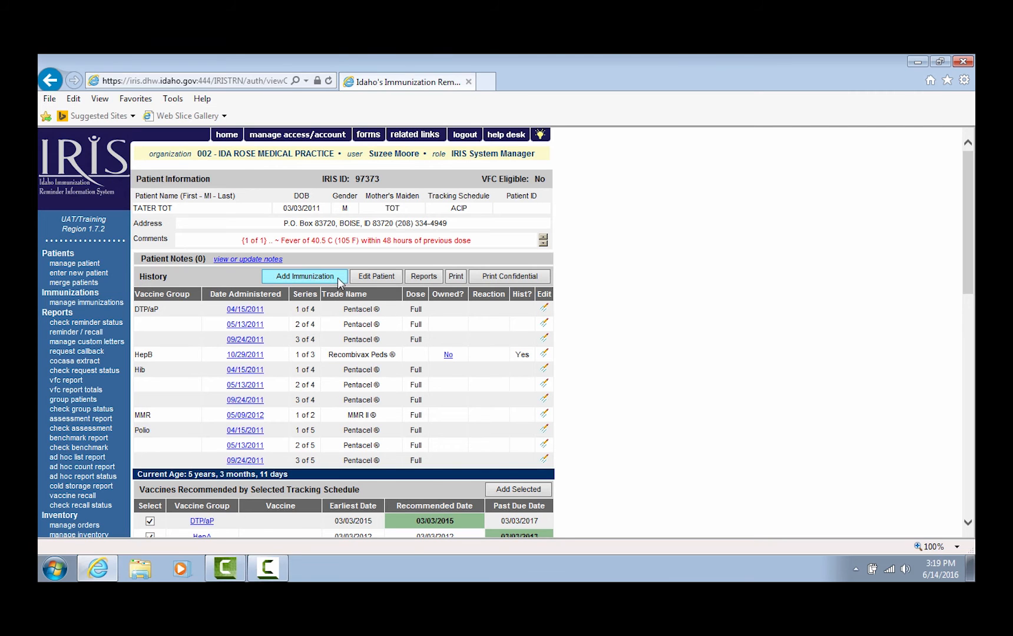
# Start adding an immunization for the patient with 1 historical DTP/aP dose
pyautogui.click(339, 280)
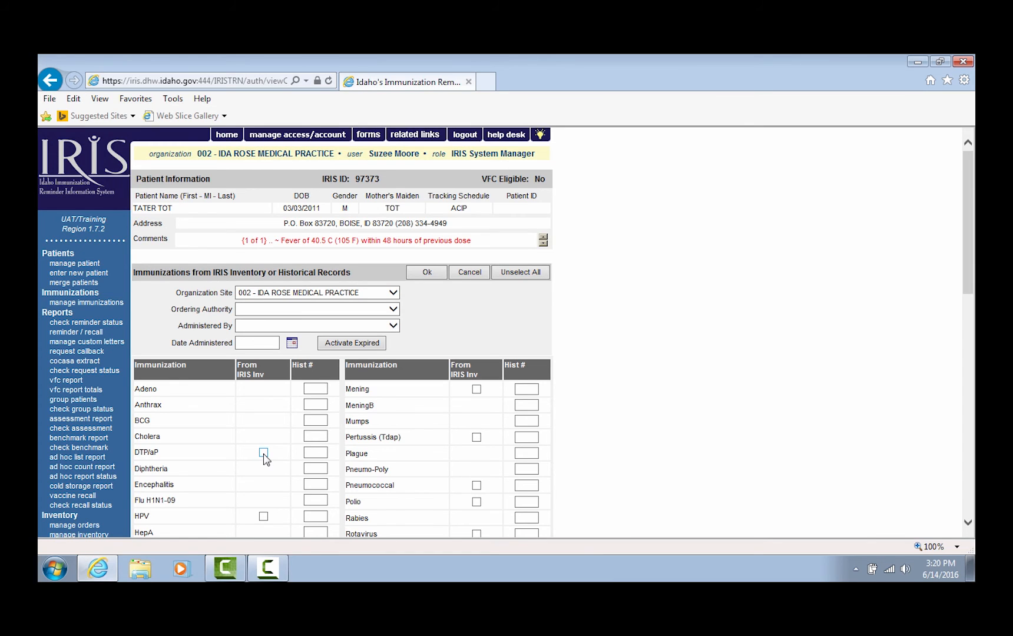
pyautogui.click(314, 451)
pyautogui.write('1')
pyautogui.click(442, 276)
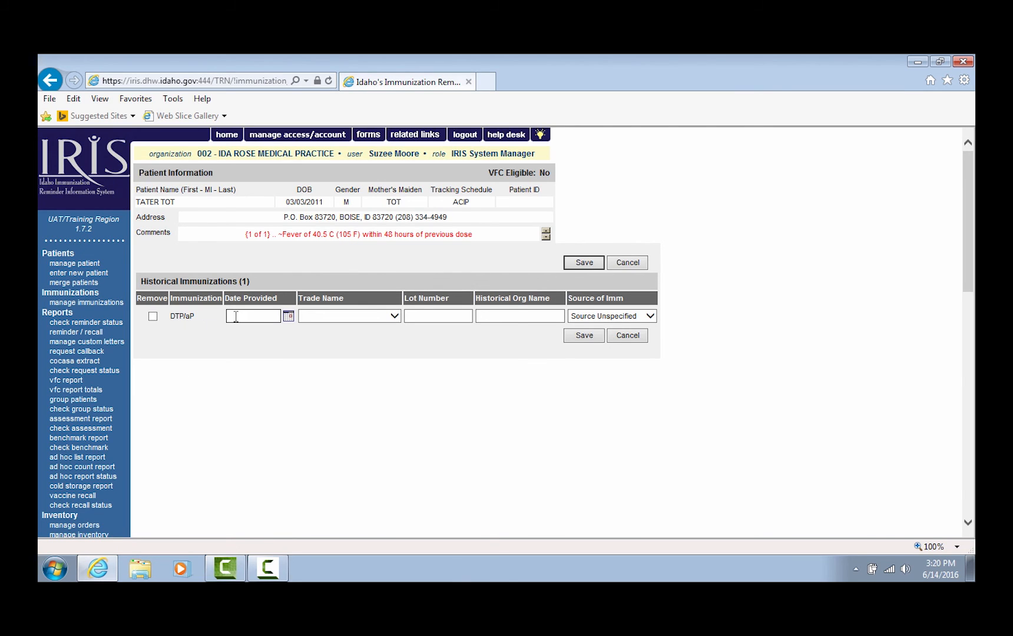
# Give the historical DTP/aP dose the date 06/24/2012 and the trade name Pentacel, and save it
pyautogui.write('06/24/2012')
pyautogui.click(394, 316)
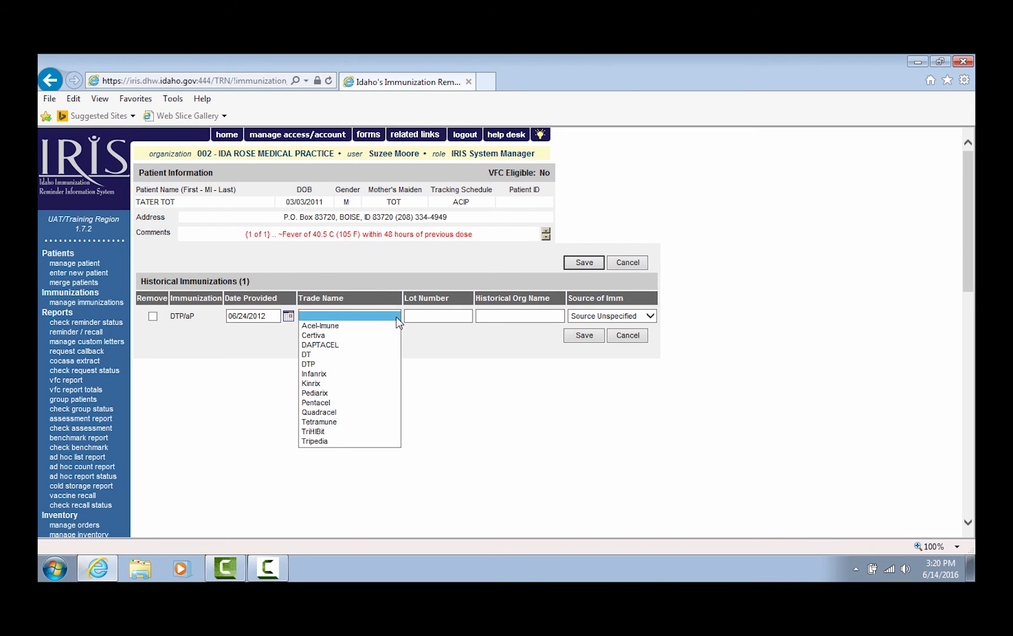
pyautogui.click(343, 402)
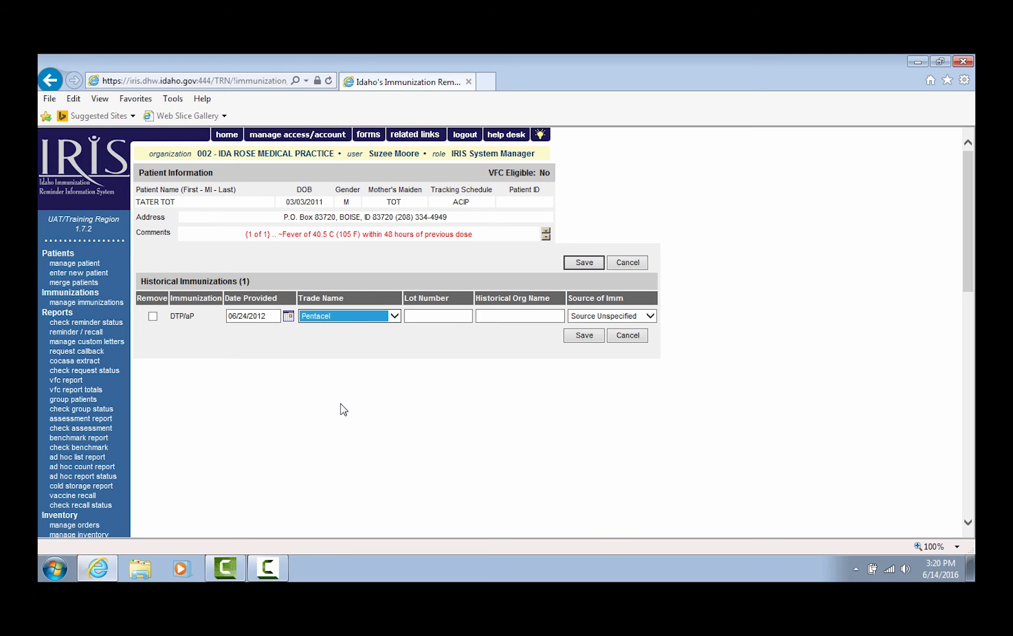
pyautogui.click(463, 318)
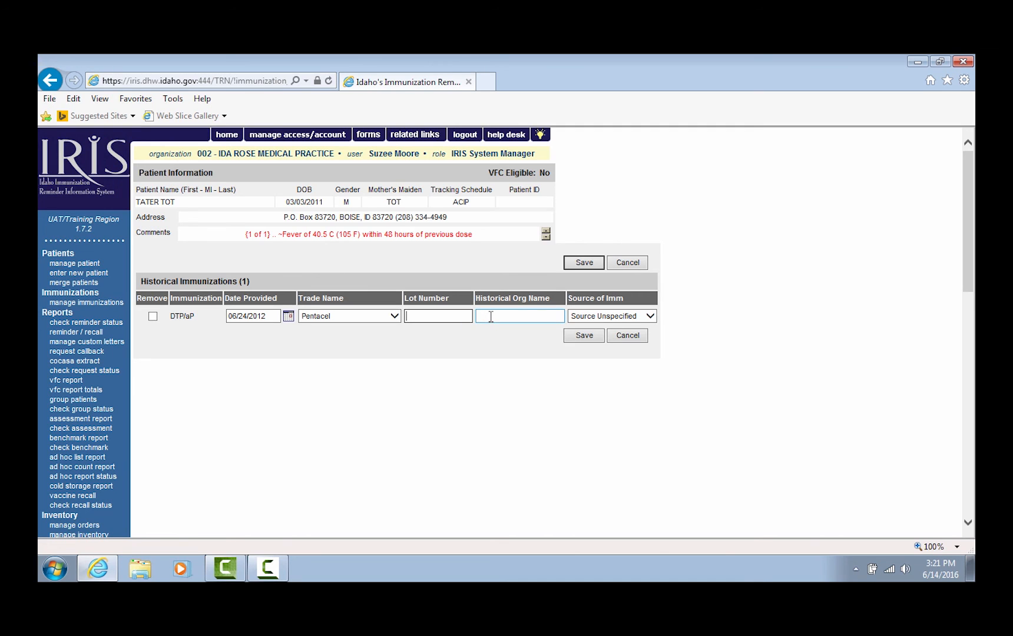
pyautogui.click(494, 316)
pyautogui.click(597, 338)
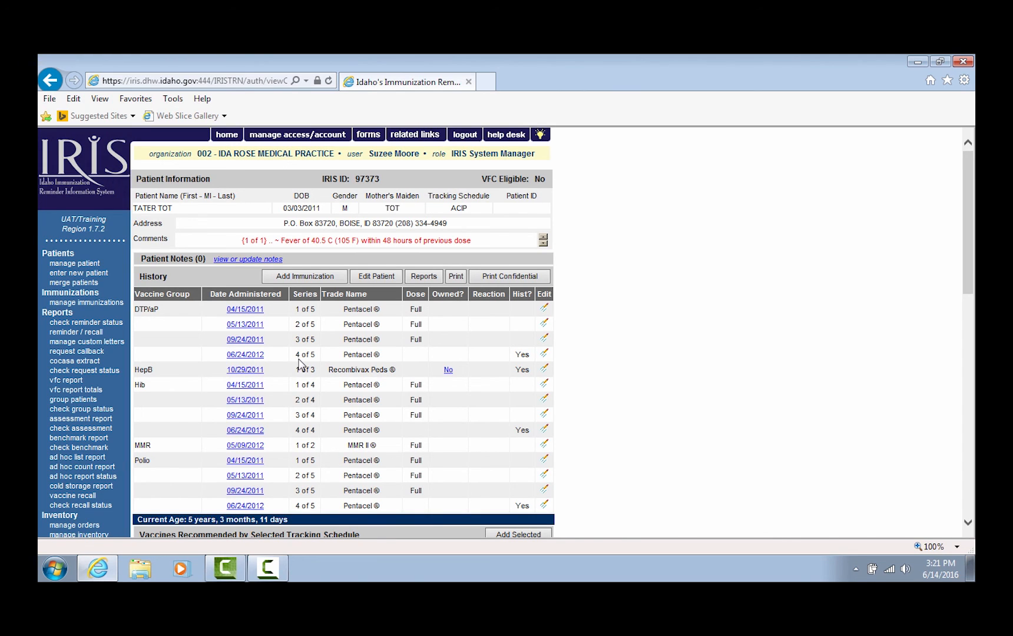
# Inspect the editable details of the 06/24/2012 historical DTP/aP record and leave it without saving
pyautogui.click(544, 356)
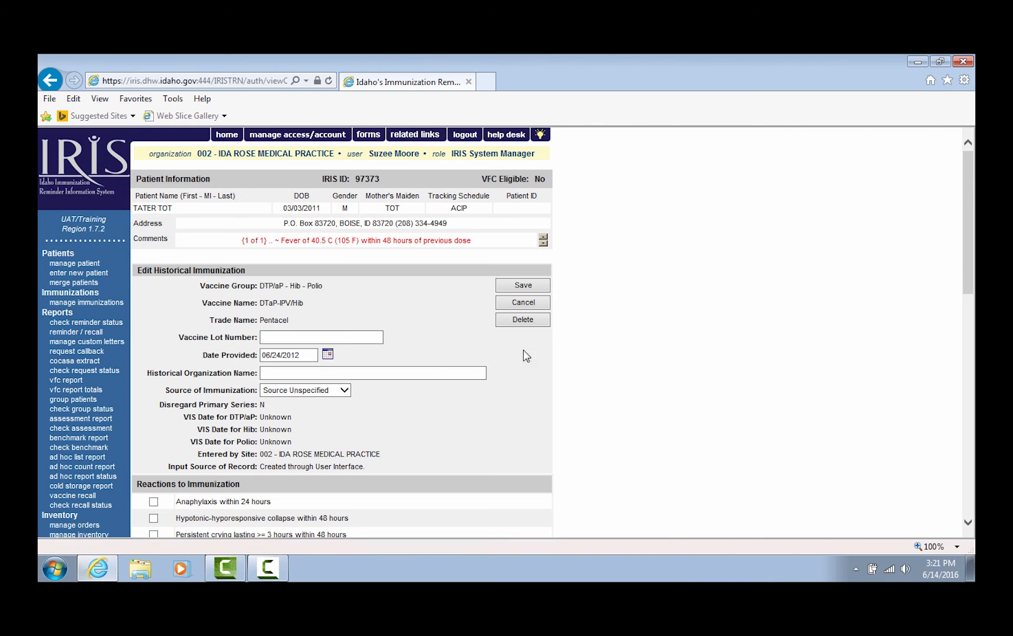
pyautogui.click(270, 340)
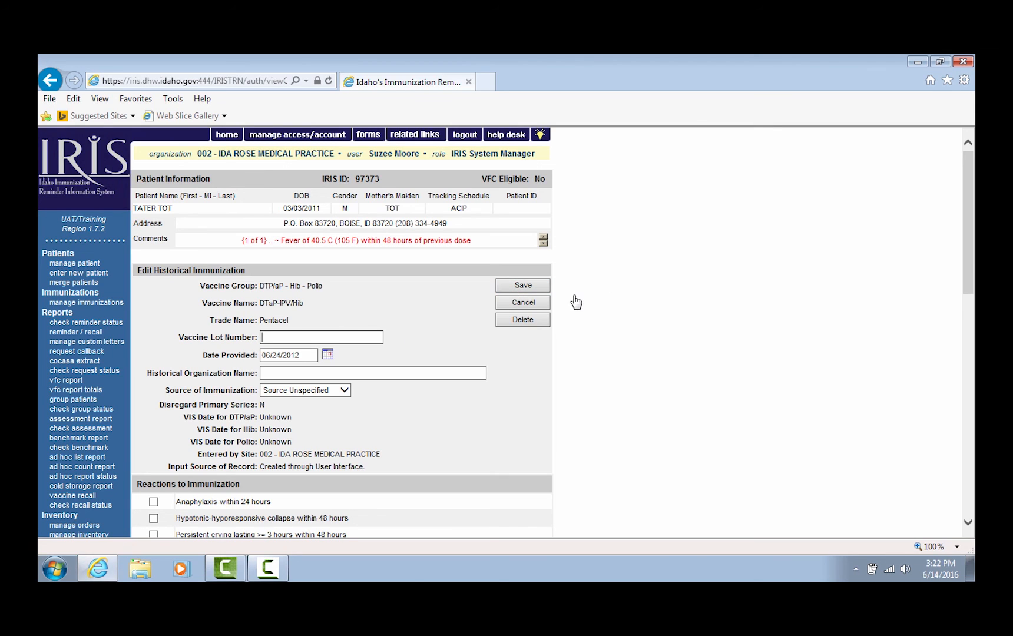
pyautogui.click(543, 310)
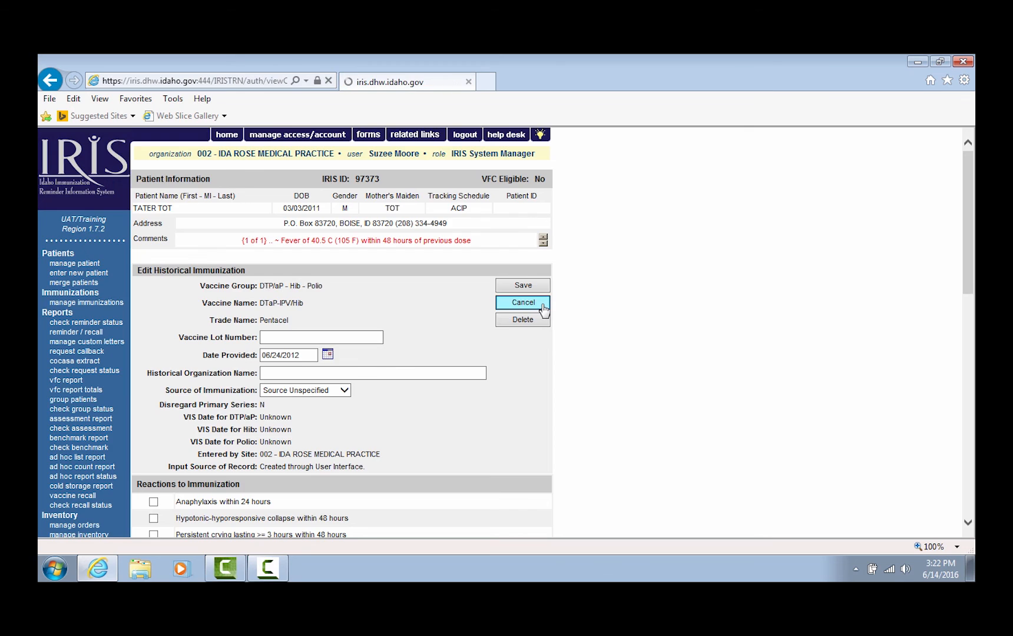